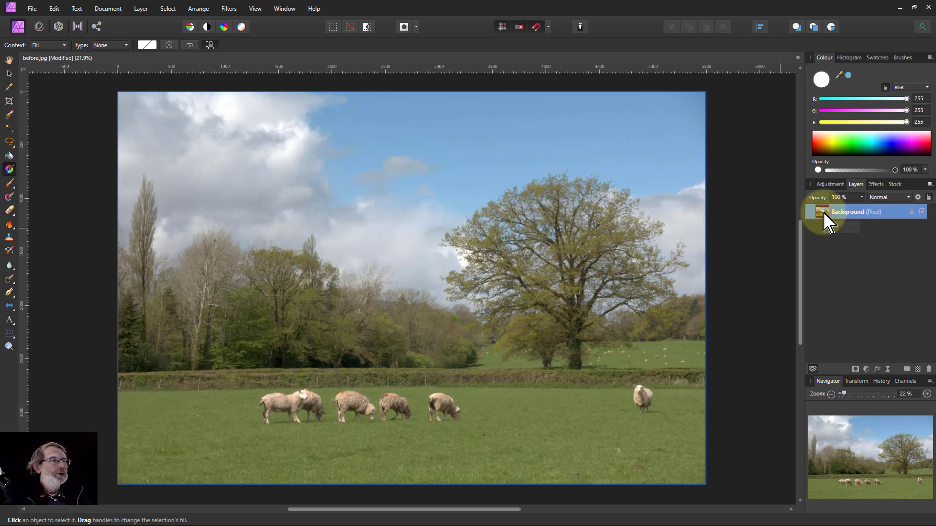
# Duplicate the Background layer and open the copy in the Nik Collection Color Efex Pro 4 plugin.
pyautogui.hotkey('ctrl', 'j')
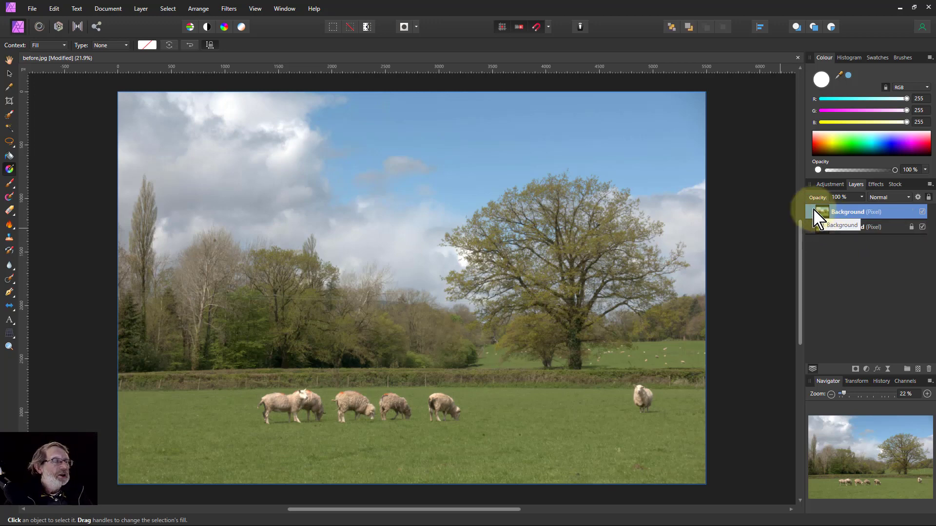
pyautogui.click(228, 8)
pyautogui.click(290, 144)
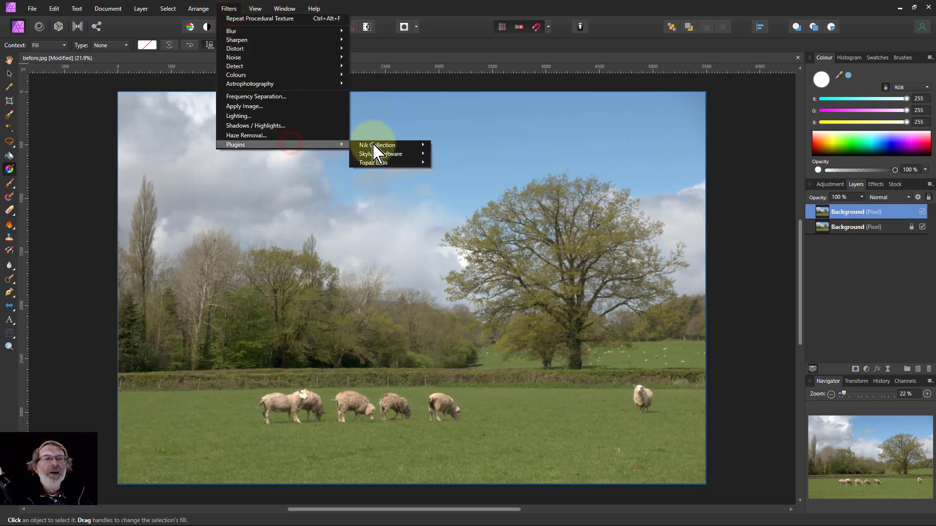
pyautogui.moveTo(413, 147)
pyautogui.click(459, 157)
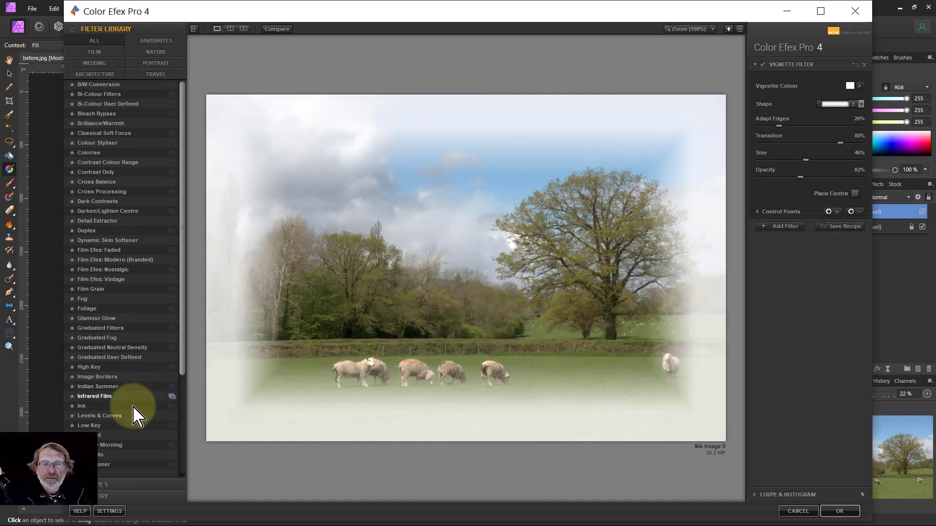
# Apply the Vignette Filter to the copy with the black colour preset and rectangular shape 3.
pyautogui.scroll(-1, 134, 428)
pyautogui.scroll(-5, 133, 420)
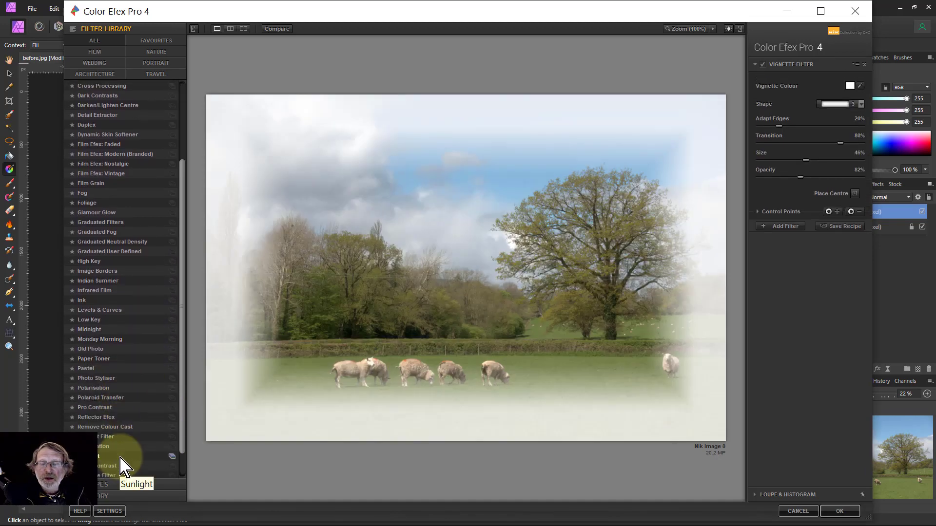
pyautogui.scroll(-1, 120, 467)
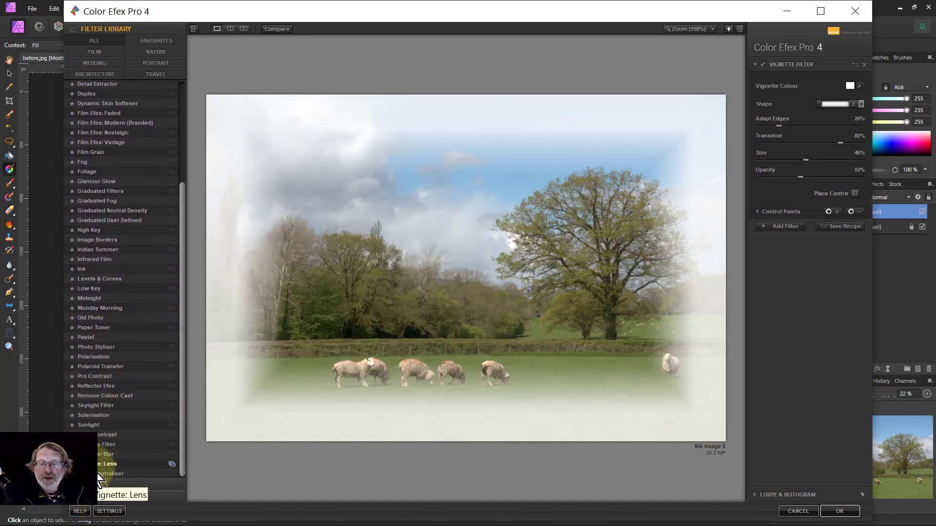
pyautogui.click(98, 445)
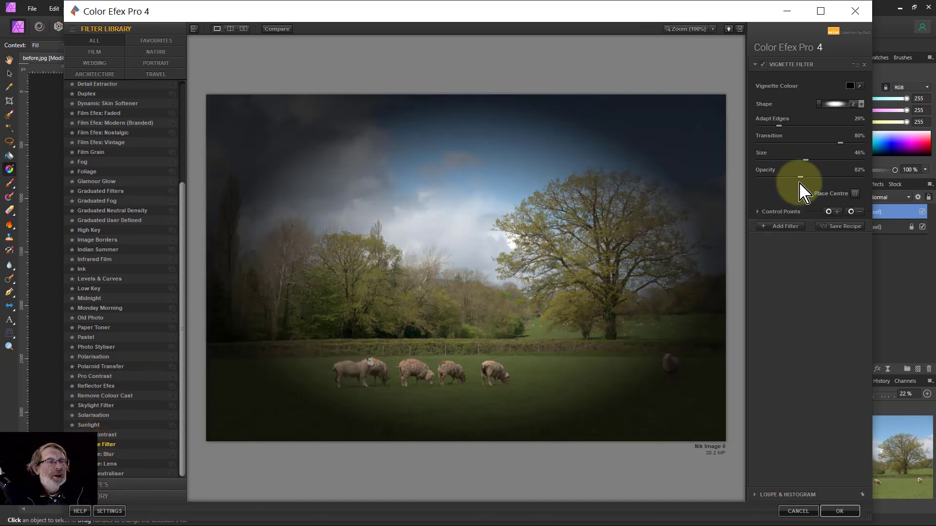
pyautogui.click(834, 104)
pyautogui.click(835, 135)
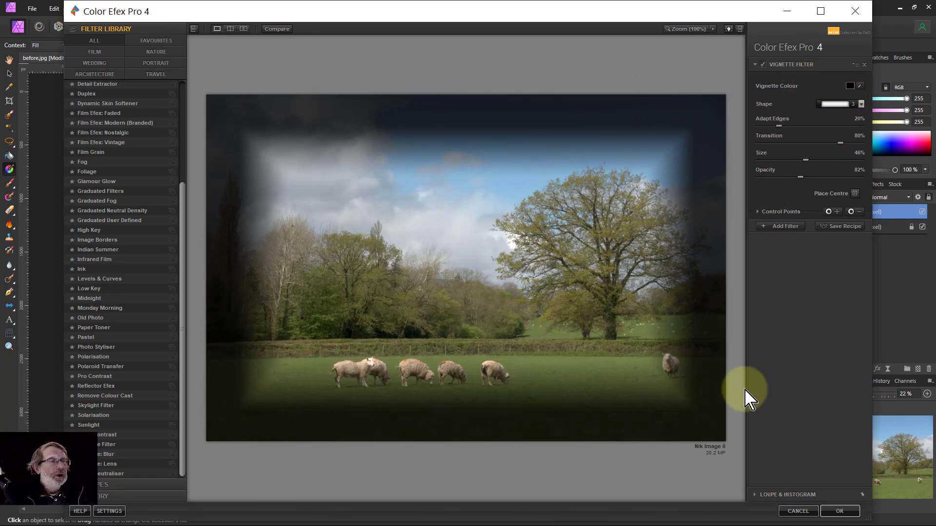
pyautogui.click(835, 512)
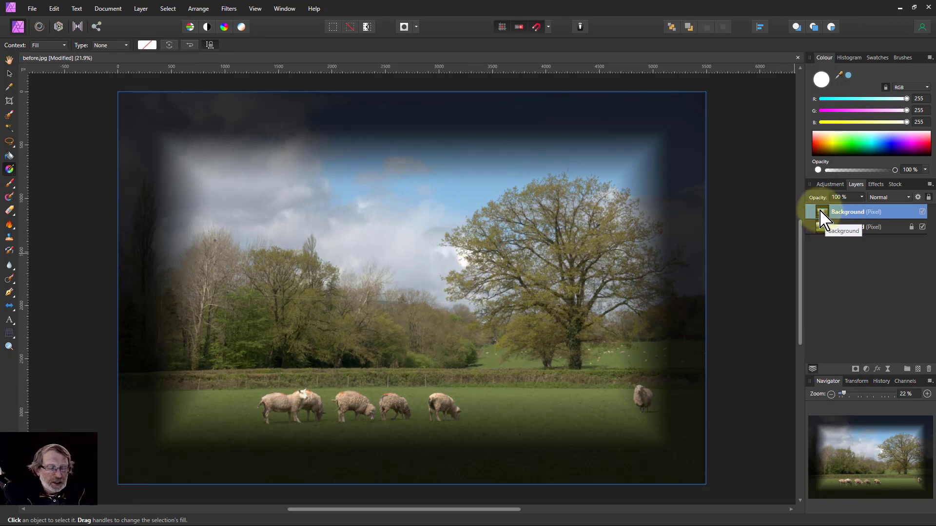
# Duplicate the vignetted layer and fill the new top copy with solid white.
pyautogui.hotkey('ctrl', 'j')
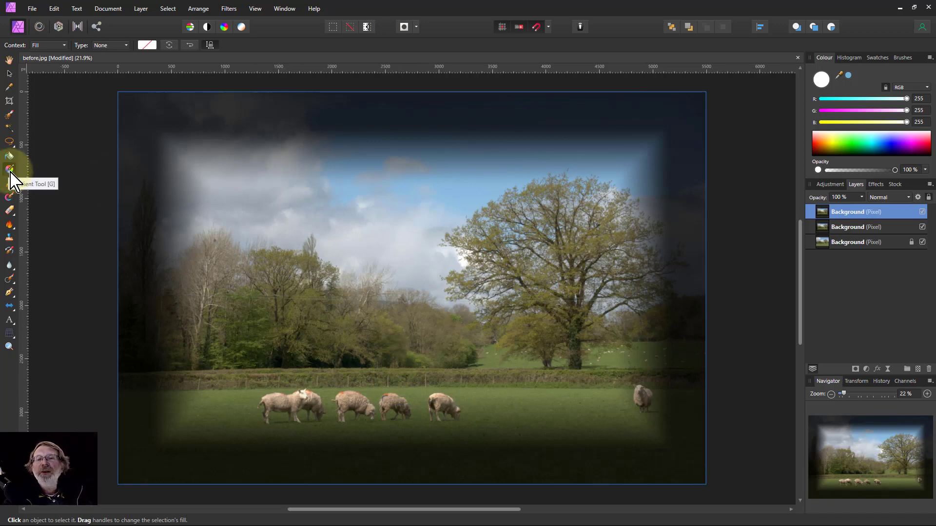
pyautogui.click(114, 46)
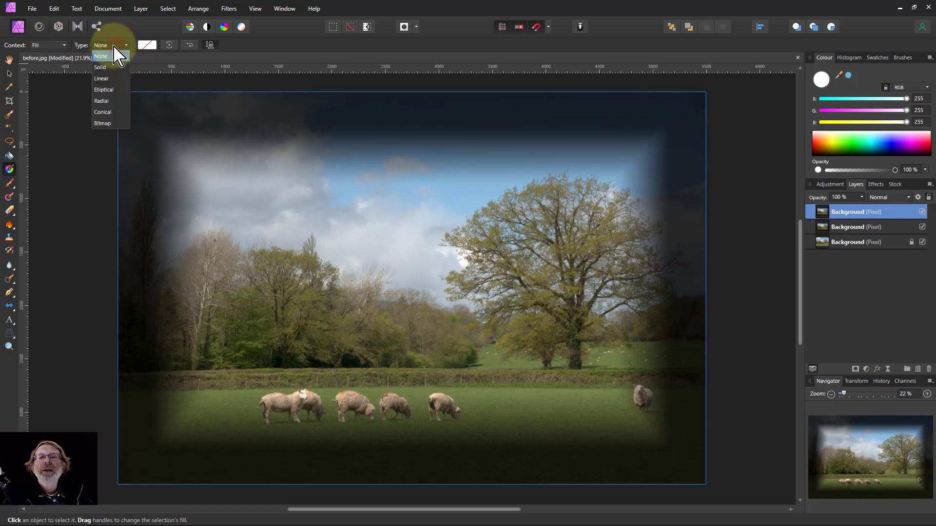
pyautogui.click(104, 68)
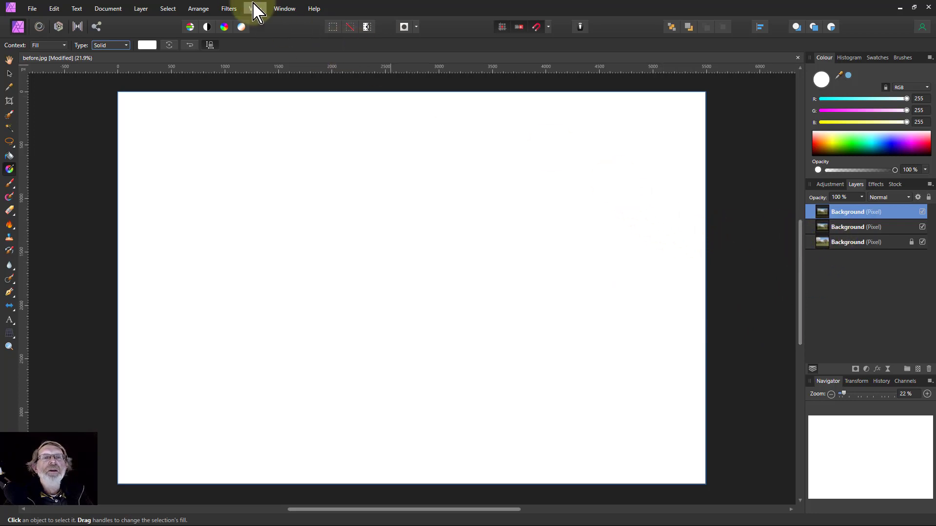
# Run Color Efex Pro 4 on the white layer and apply the same black rectangular vignette.
pyautogui.click(228, 8)
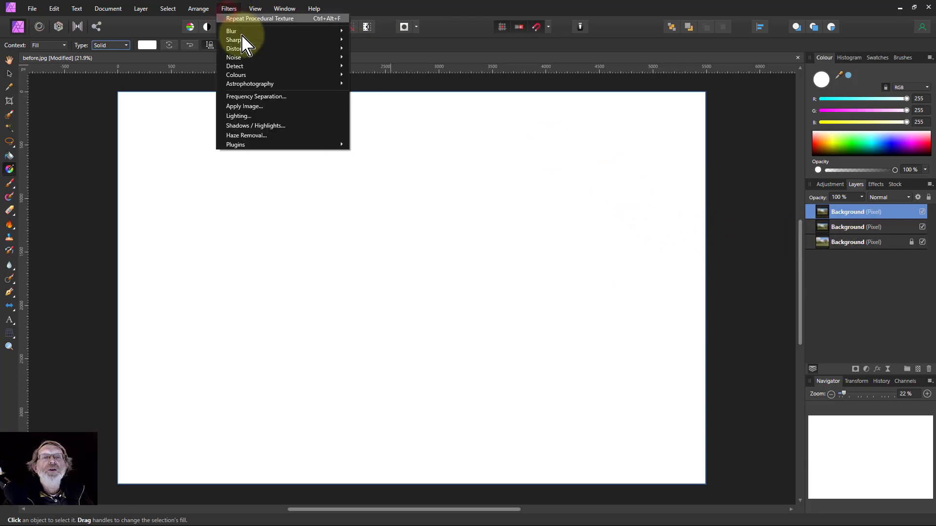
pyautogui.moveTo(326, 145)
pyautogui.moveTo(366, 145)
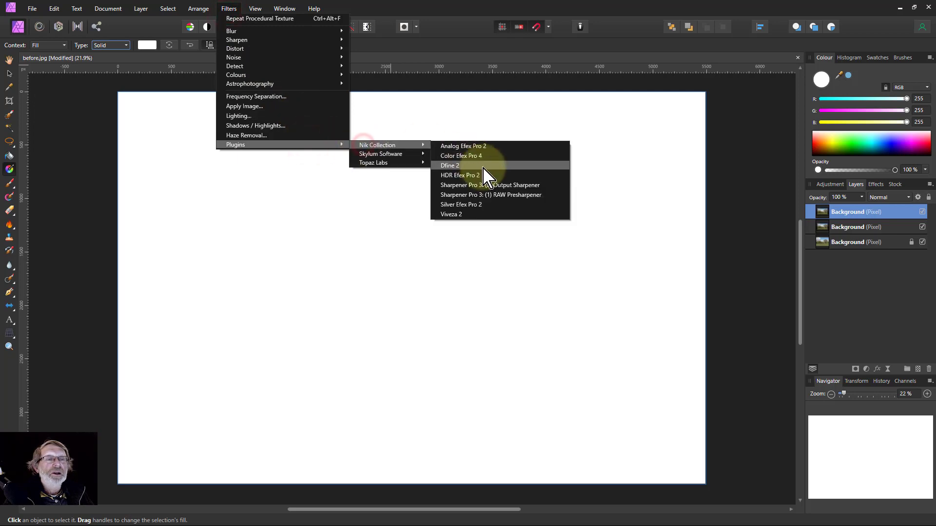
pyautogui.click(480, 158)
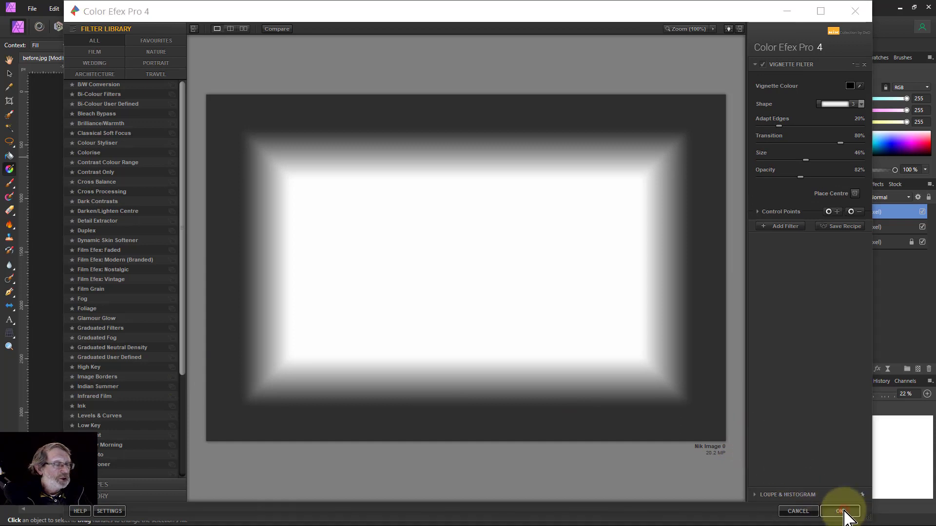
pyautogui.click(839, 511)
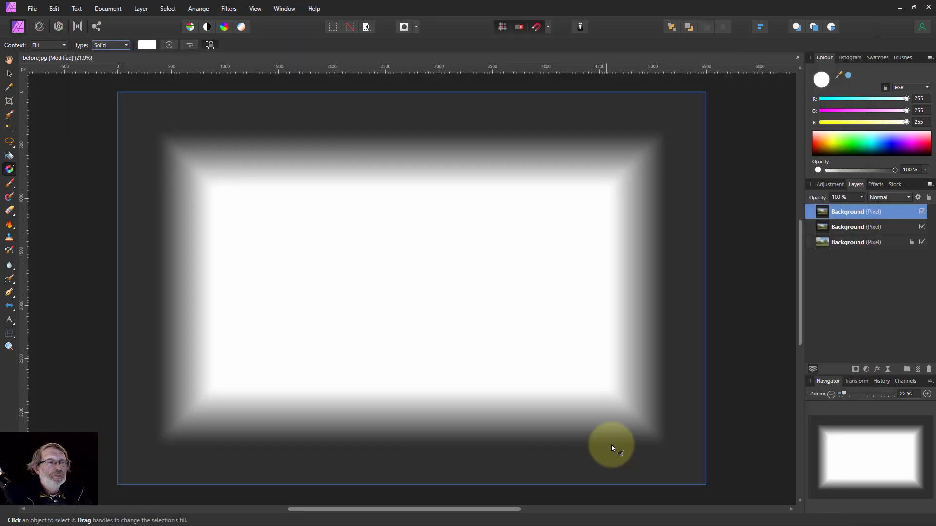
# Hide the two upper layers and rename the middle one "filtered".
pyautogui.click(922, 212)
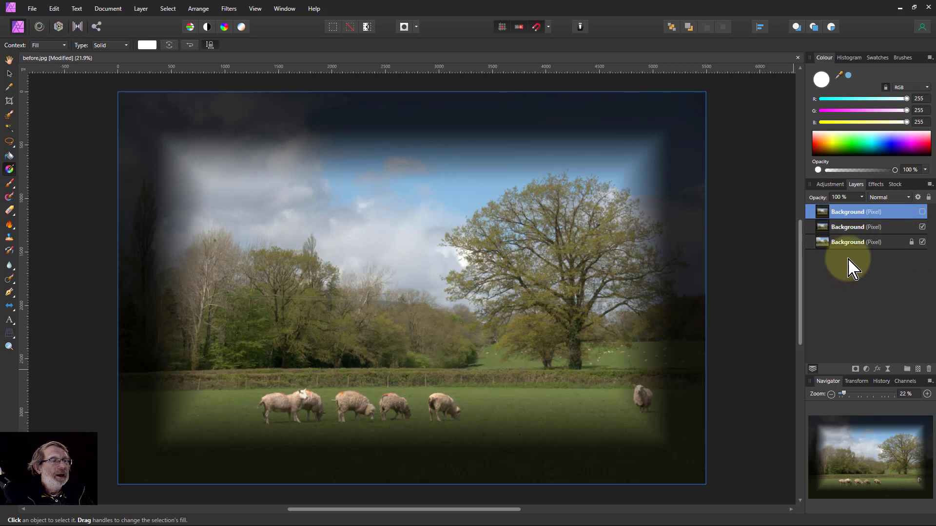
pyautogui.click(923, 227)
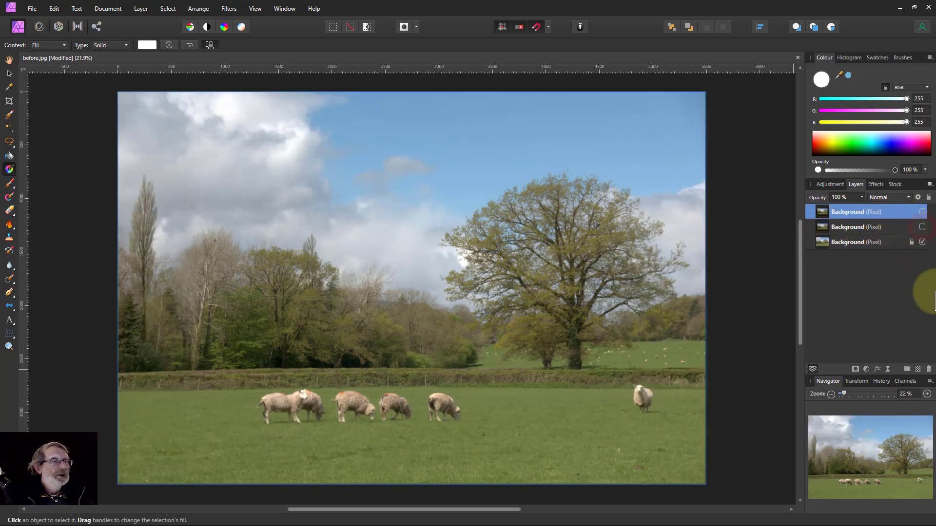
pyautogui.click(831, 227)
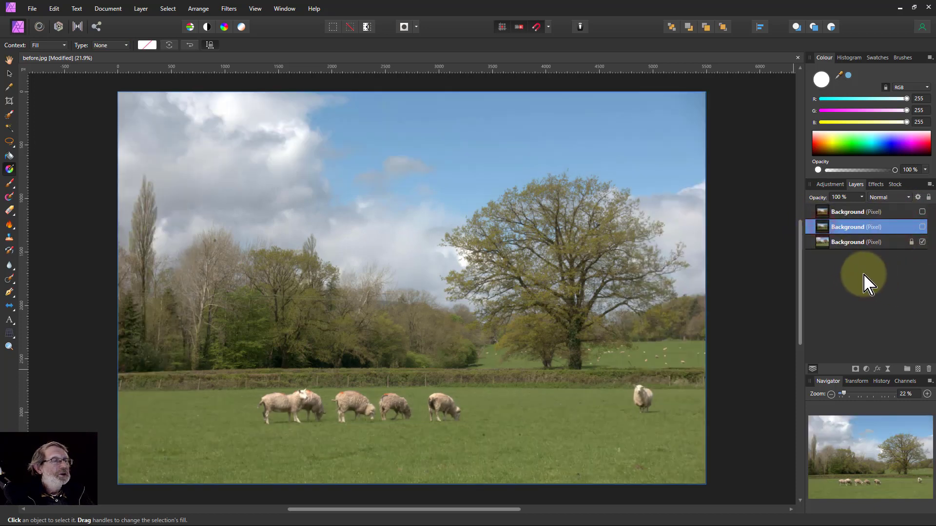
pyautogui.doubleClick(854, 232)
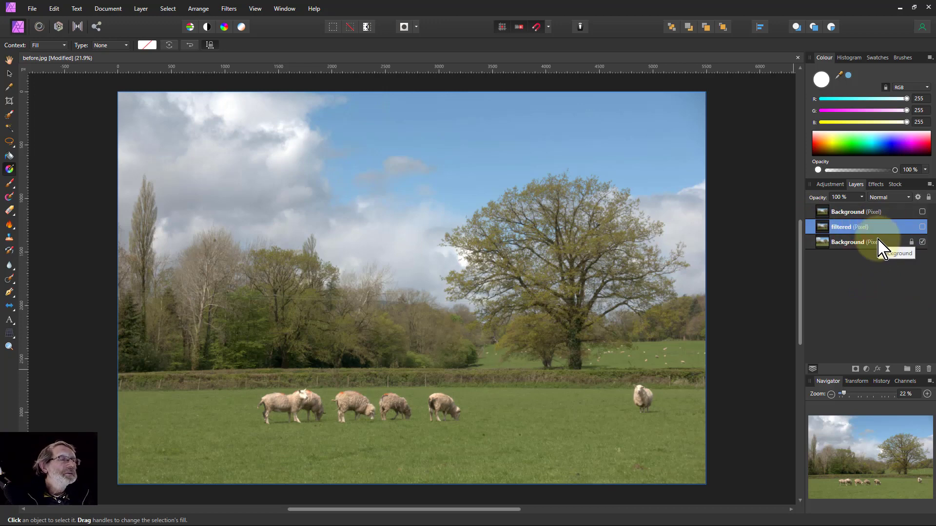
# Rename the bottom layer "original" and the top layer "vignette".
pyautogui.doubleClick(854, 244)
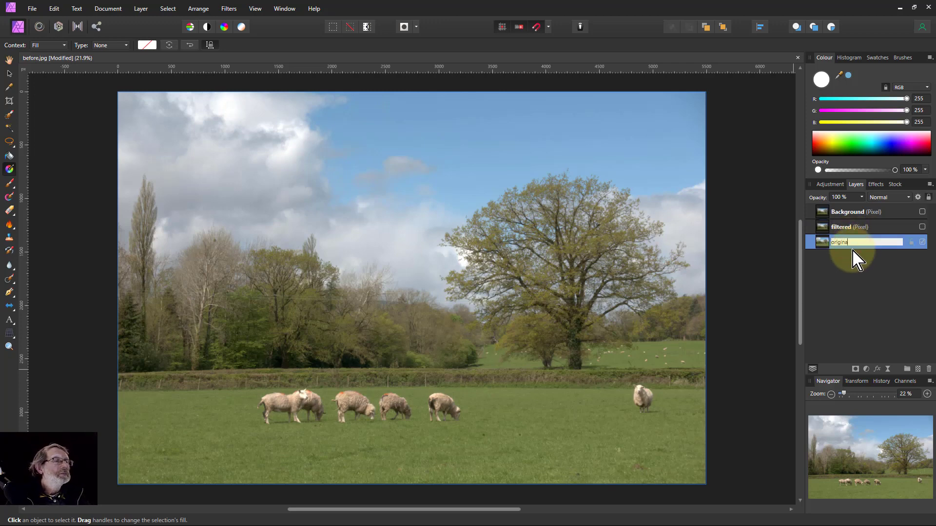
pyautogui.press('Return')
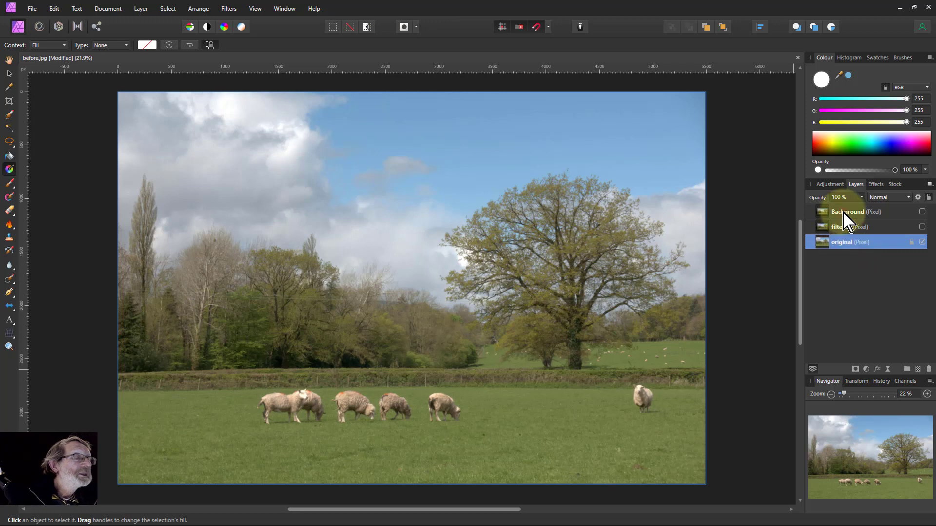
pyautogui.doubleClick(848, 212)
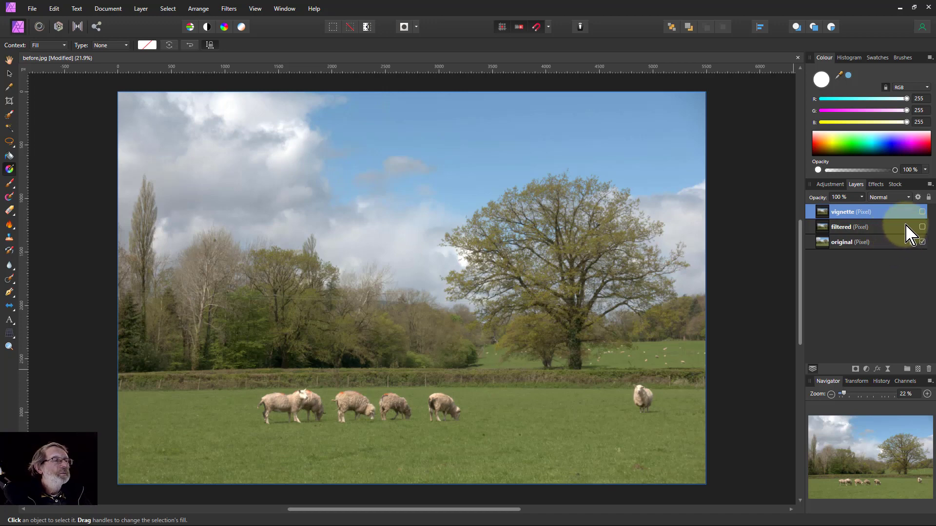
# Make the vignette layer visible and move the filtered layer below the original layer.
pyautogui.click(922, 212)
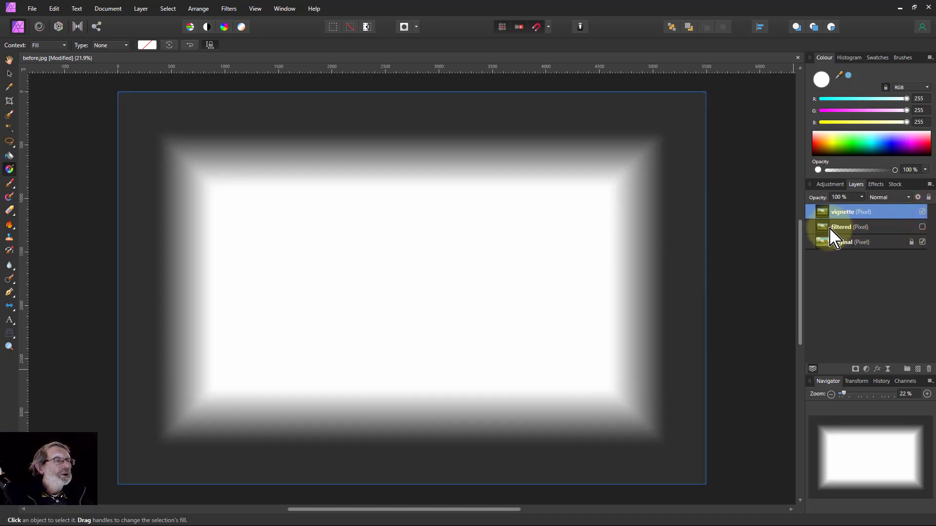
pyautogui.moveTo(829, 228); pyautogui.dragTo(825, 265)
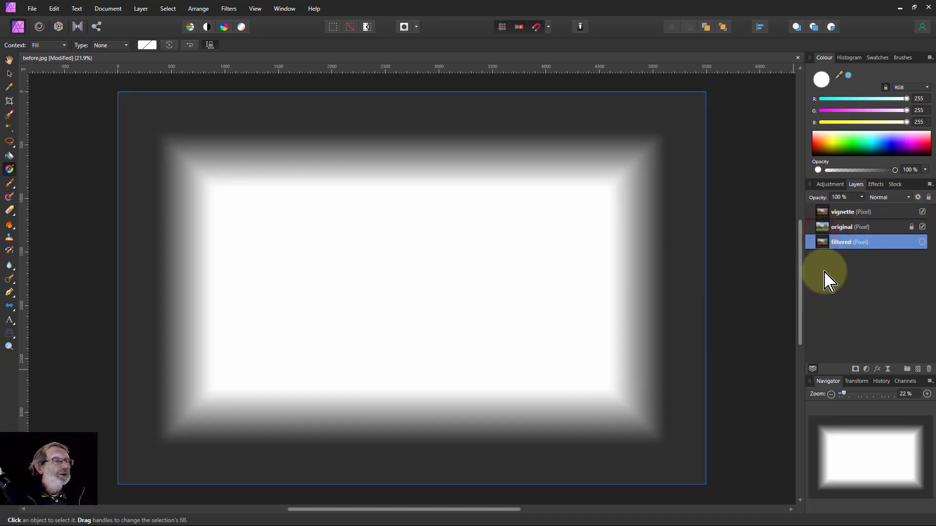
# Set the vignette layer's blend mode to Multiply.
pyautogui.click(822, 212)
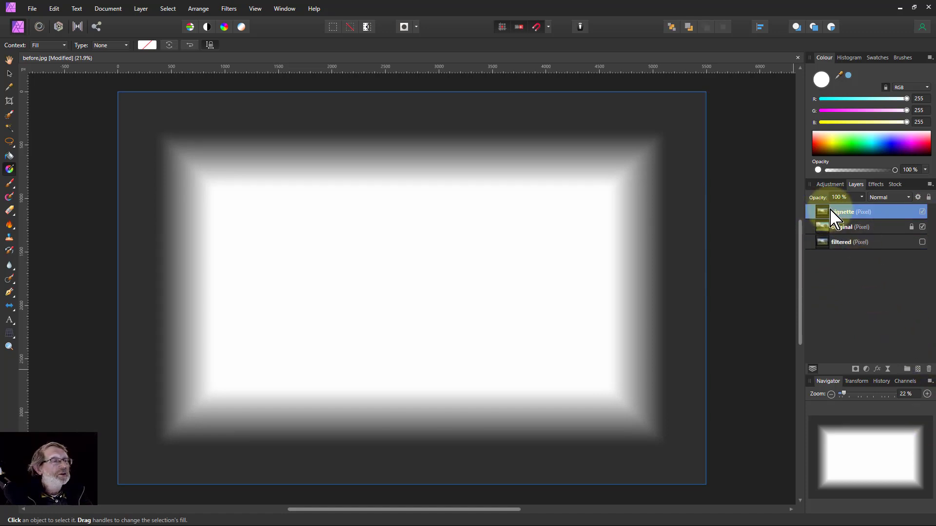
pyautogui.click(883, 197)
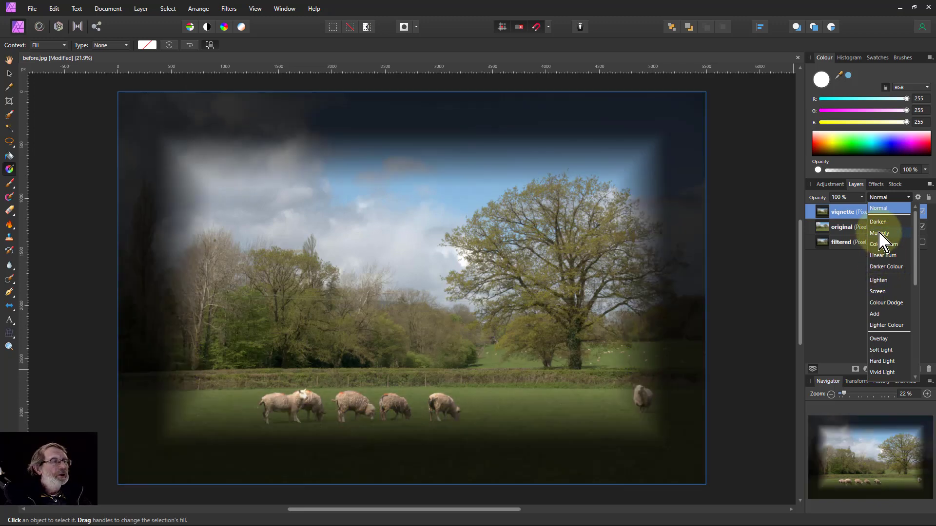
pyautogui.click(882, 233)
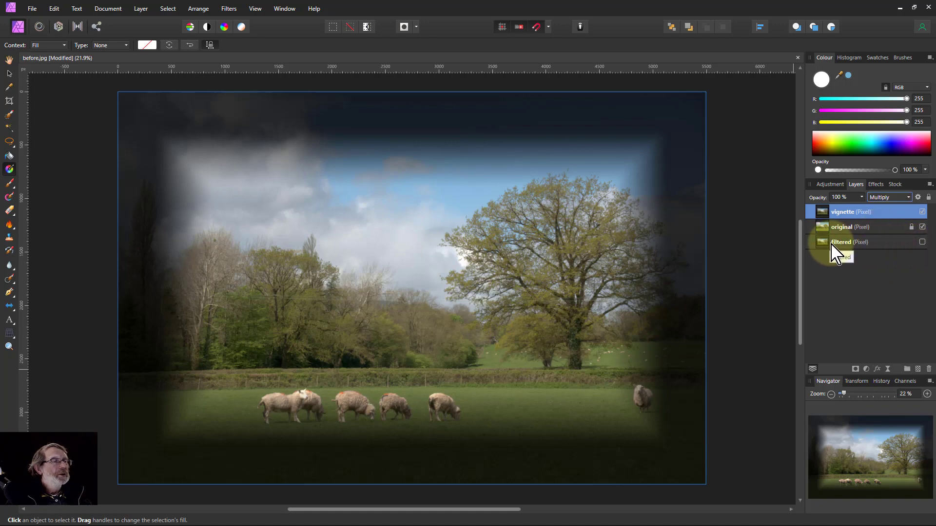
# Group the vignette and original layers, expand the group, and turn on the filtered layer's visibility.
pyautogui.keyDown('shift'); pyautogui.click(866, 227); pyautogui.keyUp('shift')
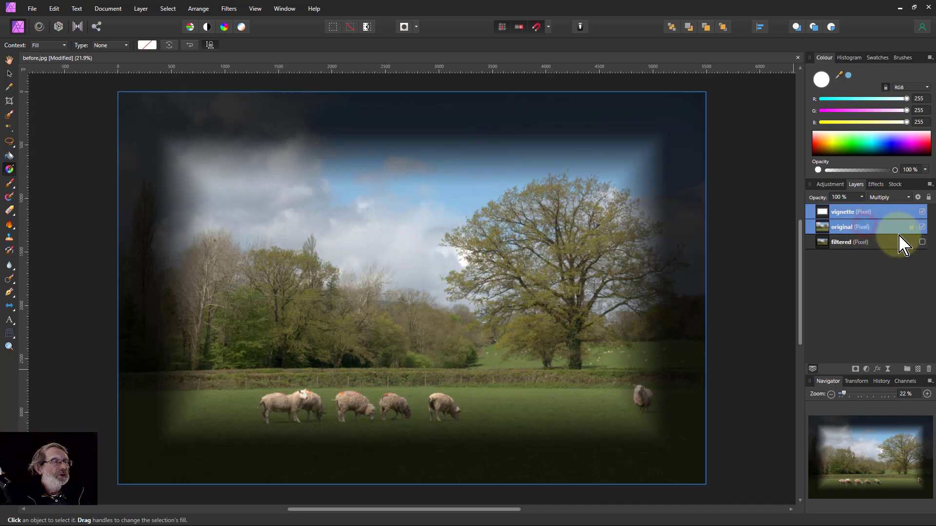
pyautogui.hotkey('ctrl', 'g')
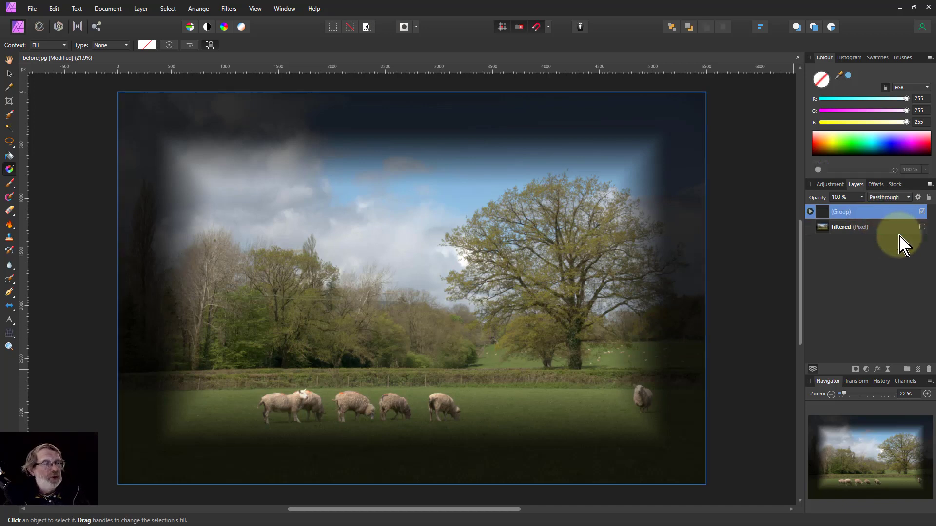
pyautogui.click(810, 212)
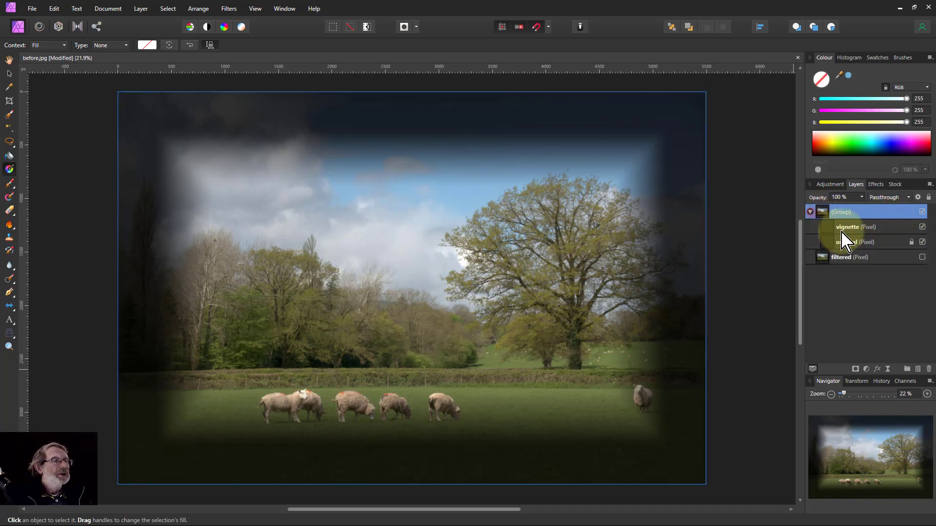
pyautogui.click(922, 257)
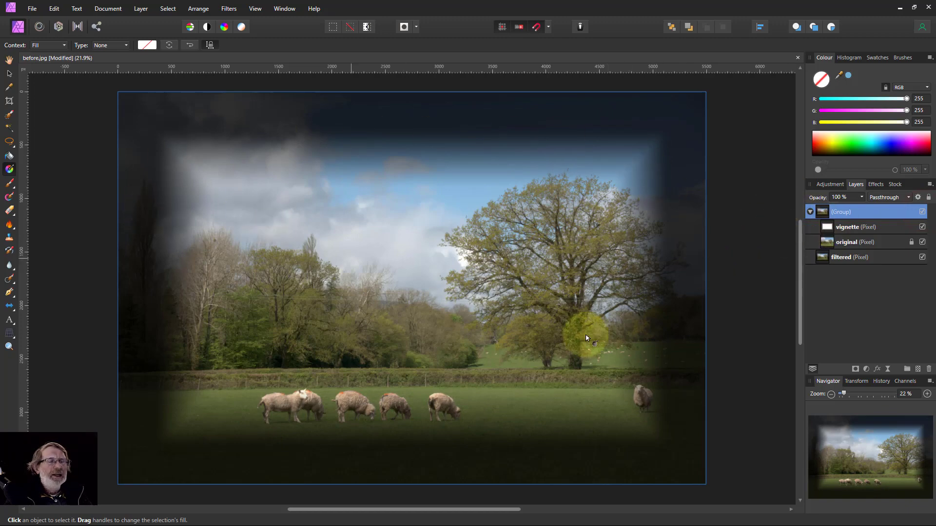
# Isolate the vignette layer on the canvas and activate the Paint Brush Tool with white as the colour.
pyautogui.click(847, 228)
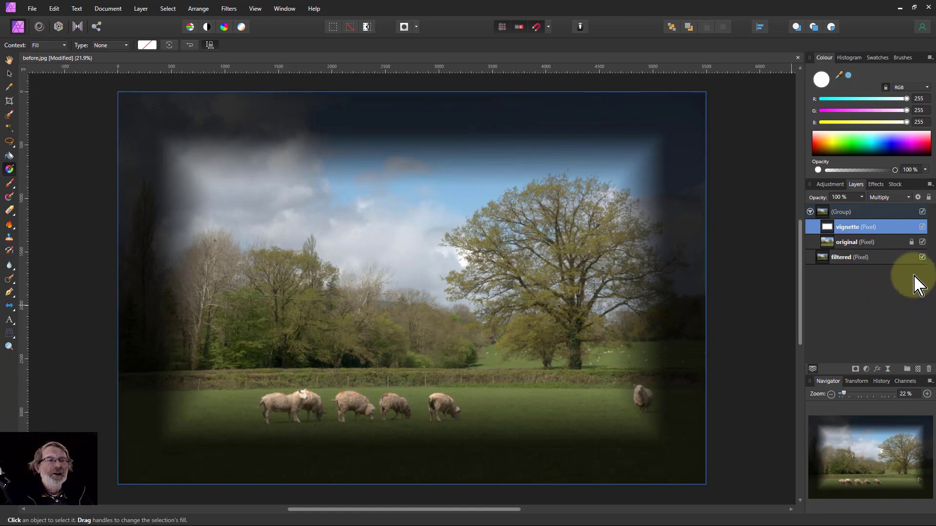
pyautogui.keyDown('alt'); pyautogui.click(827, 229); pyautogui.keyUp('alt')
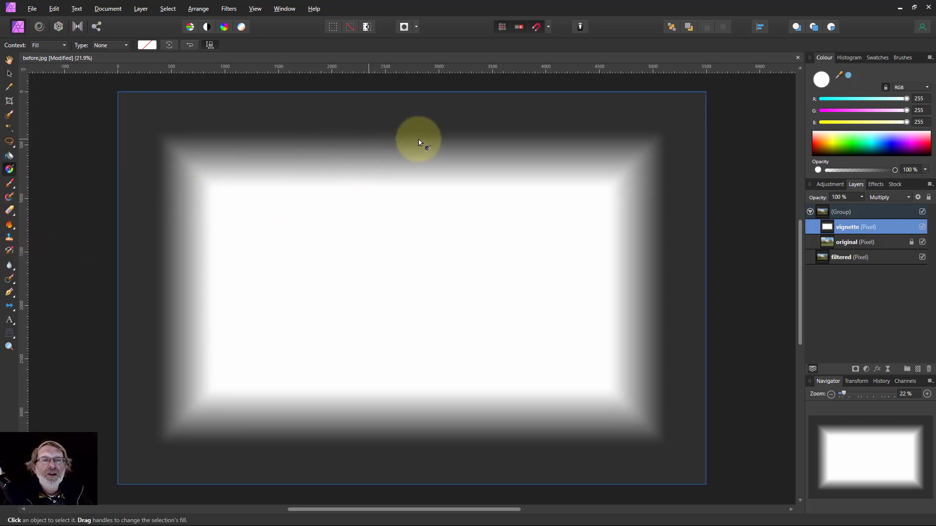
pyautogui.click(9, 183)
pyautogui.moveTo(94, 199)
pyautogui.mouseDown()
pyautogui.moveTo(300, 177)
pyautogui.moveTo(259, 164)
pyautogui.moveTo(226, 167)
pyautogui.moveTo(206, 174)
pyautogui.mouseUp()
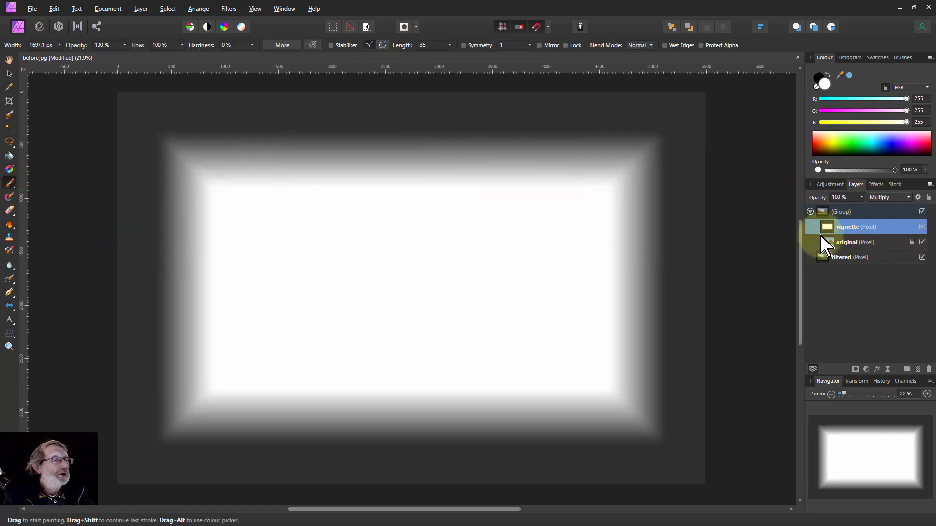
# Restore the full composite view and paint soft white on the vignette layer along its inner edges to enlarge the bright area.
pyautogui.click(826, 242)
pyautogui.click(822, 211)
pyautogui.click(848, 227)
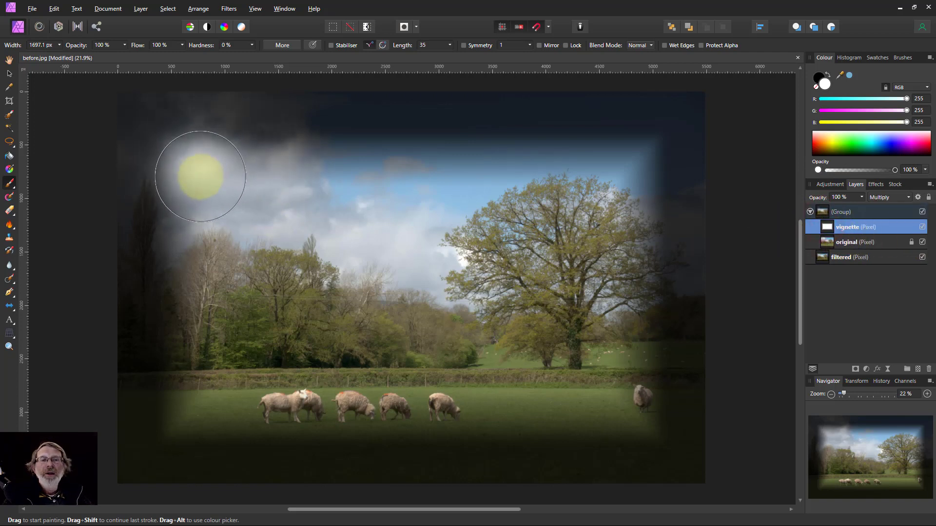
pyautogui.click(199, 176)
pyautogui.moveTo(224, 192)
pyautogui.mouseDown()
pyautogui.moveTo(304, 184)
pyautogui.moveTo(473, 185)
pyautogui.moveTo(592, 204)
pyautogui.moveTo(616, 267)
pyautogui.moveTo(594, 384)
pyautogui.moveTo(397, 417)
pyautogui.mouseUp()
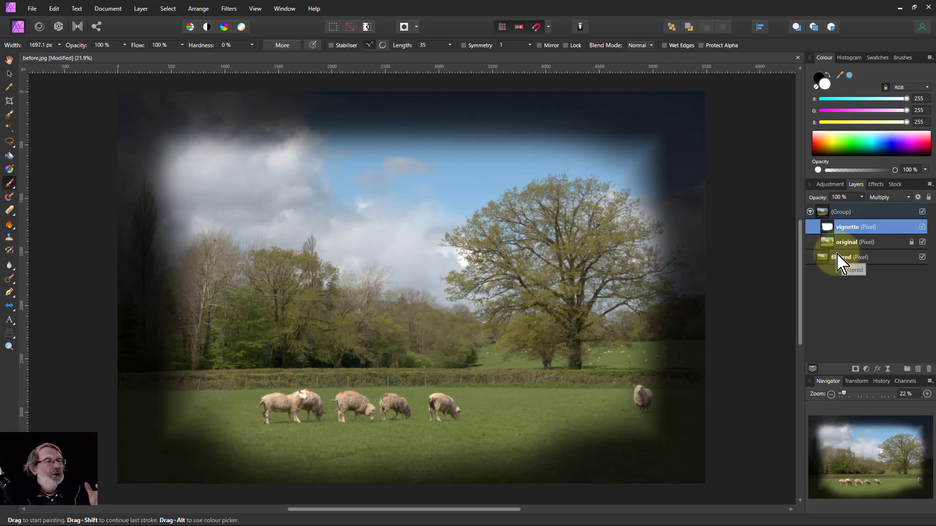
pyautogui.click(883, 197)
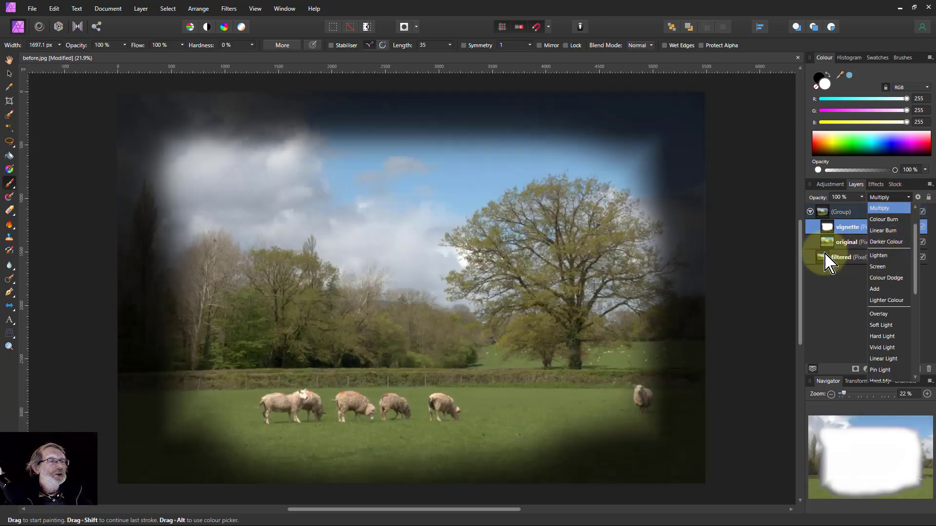
pyautogui.click(829, 314)
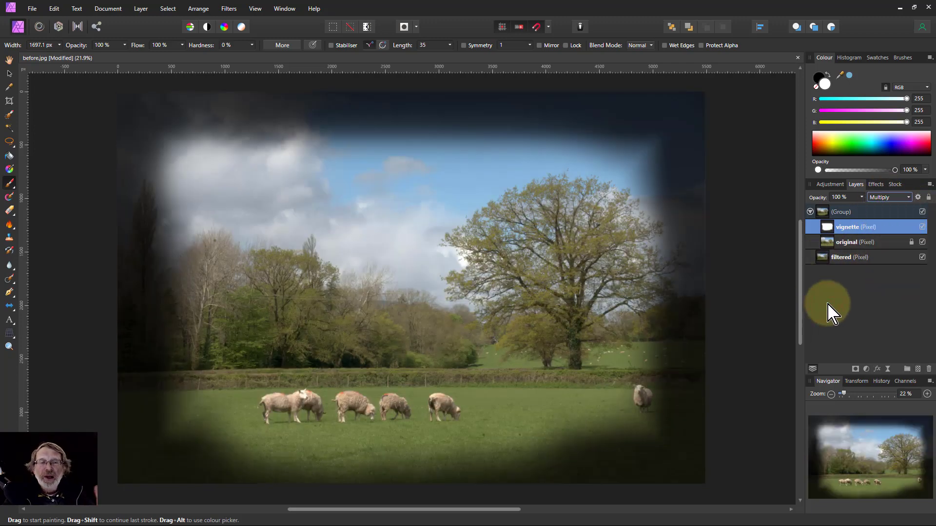